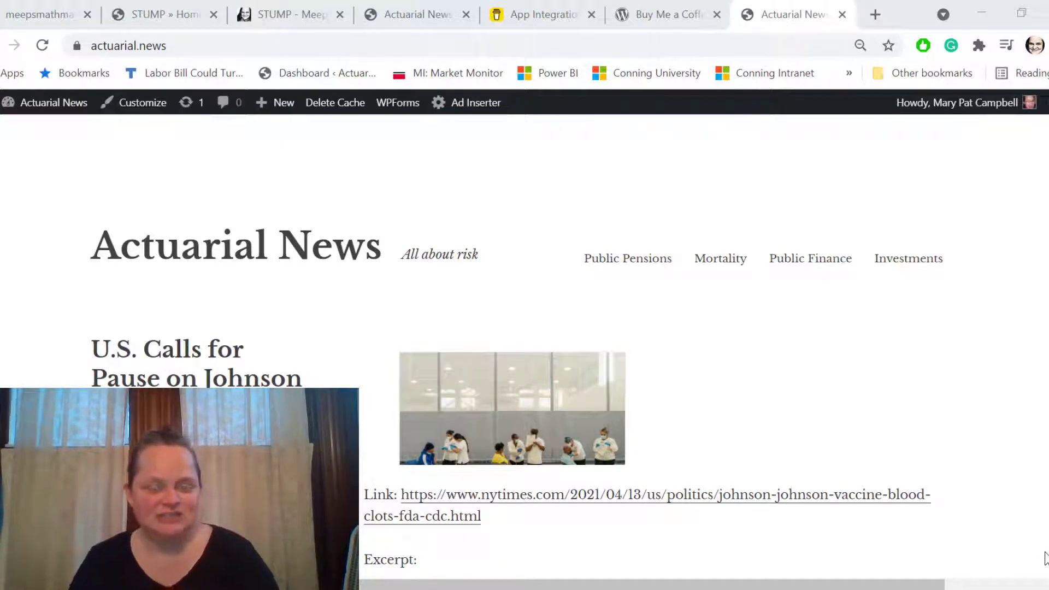
- Go from the STUMP - Meep Substack tab to the STUMP » Home tab showing the floating cup
{"action": "left_click", "coordinate": [304, 8]}
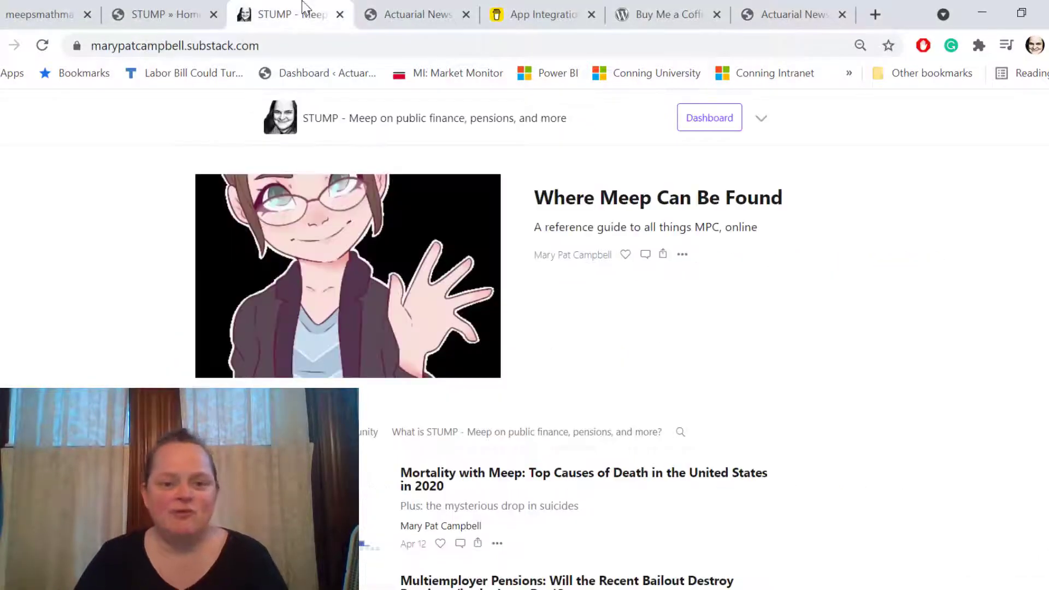
{"action": "left_click", "coordinate": [197, 7]}
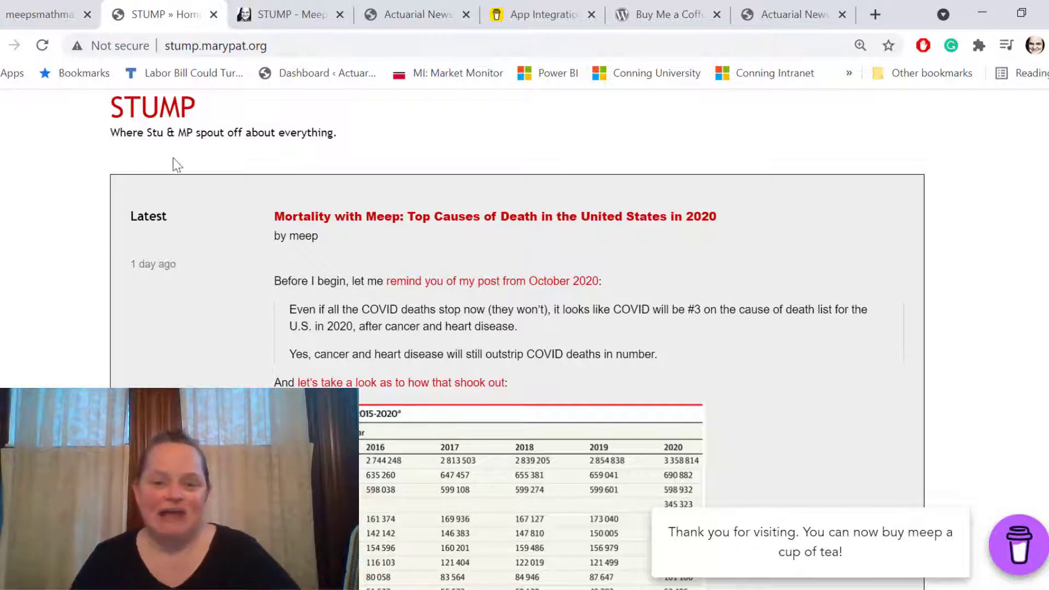
- Preview and close the floating coffee panel, then open the author's Buy Me a Coffee page
{"action": "left_click", "coordinate": [1033, 555]}
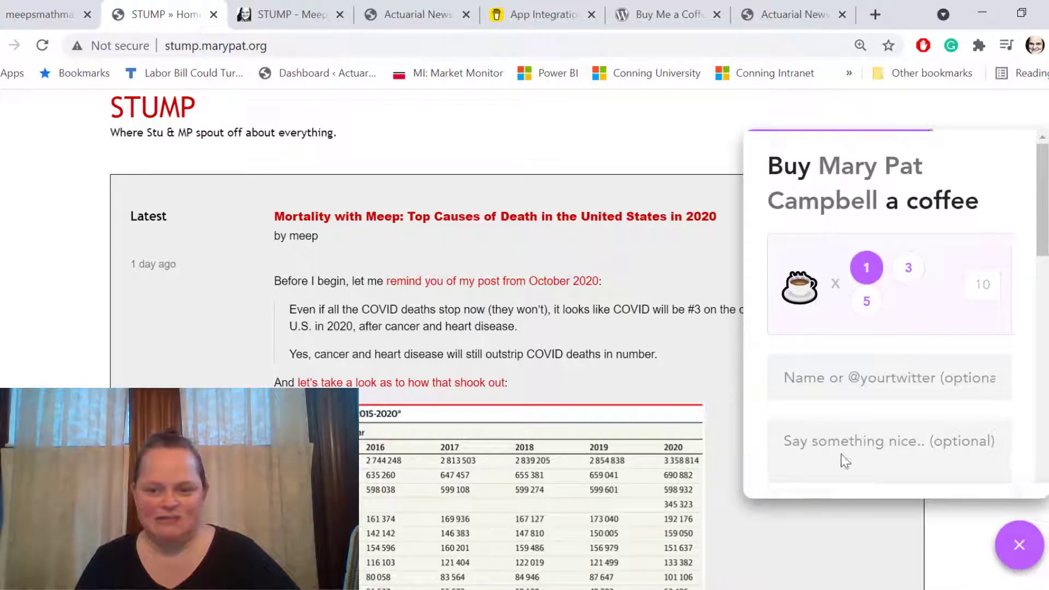
{"action": "scroll", "coordinate": [843, 459], "scroll_direction": "down", "scroll_amount": 3}
{"action": "scroll", "coordinate": [880, 529], "scroll_direction": "down", "scroll_amount": 20}
{"action": "left_click", "coordinate": [1007, 553]}
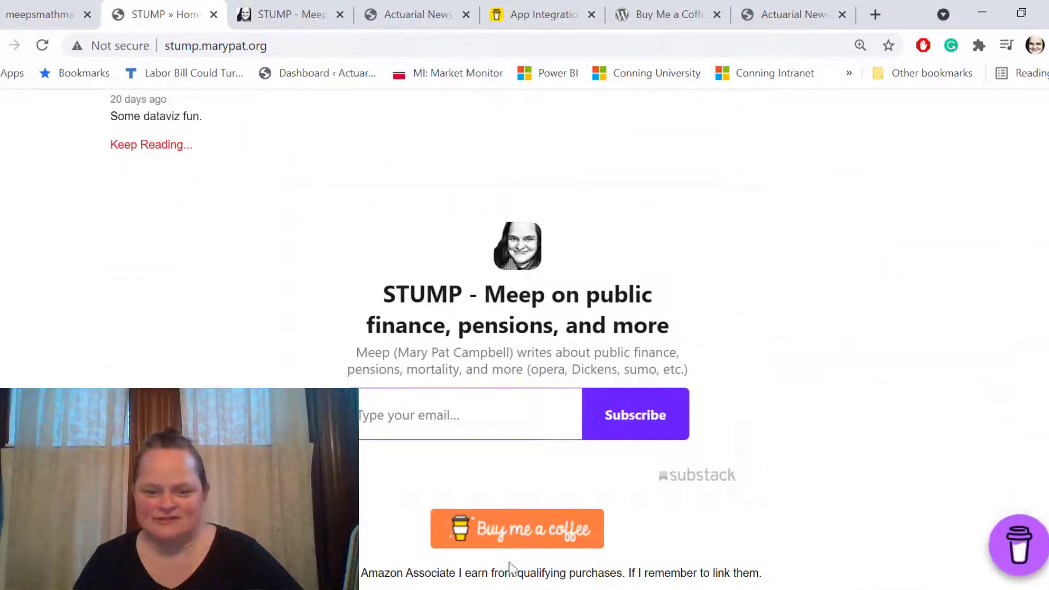
{"action": "left_click", "coordinate": [535, 543]}
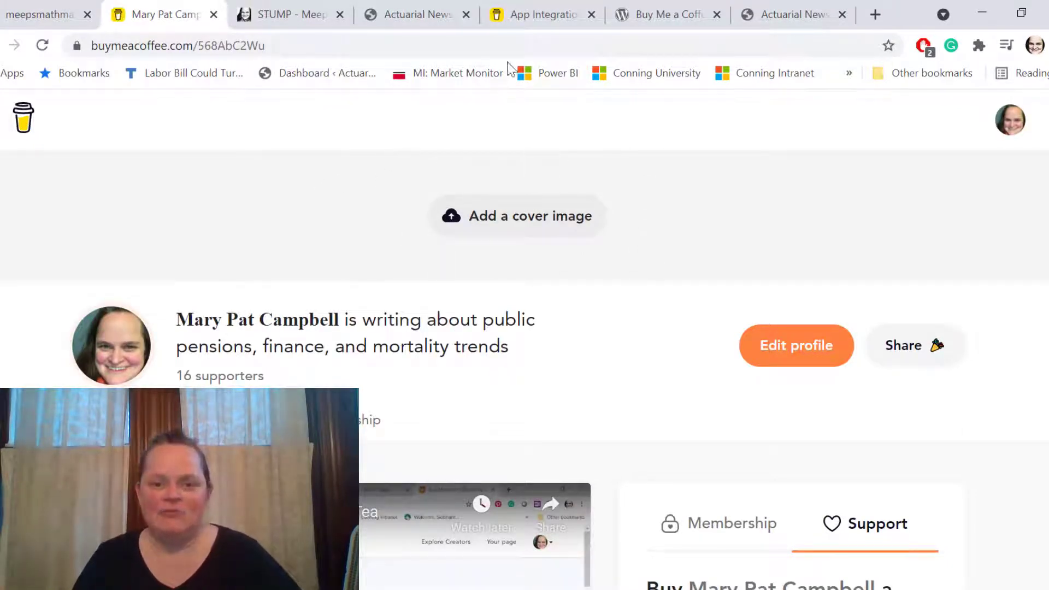
- Review the Wordpress entry under Buy Me a Coffee's App Integrations, then return to Actuarial News
{"action": "left_click", "coordinate": [536, 17]}
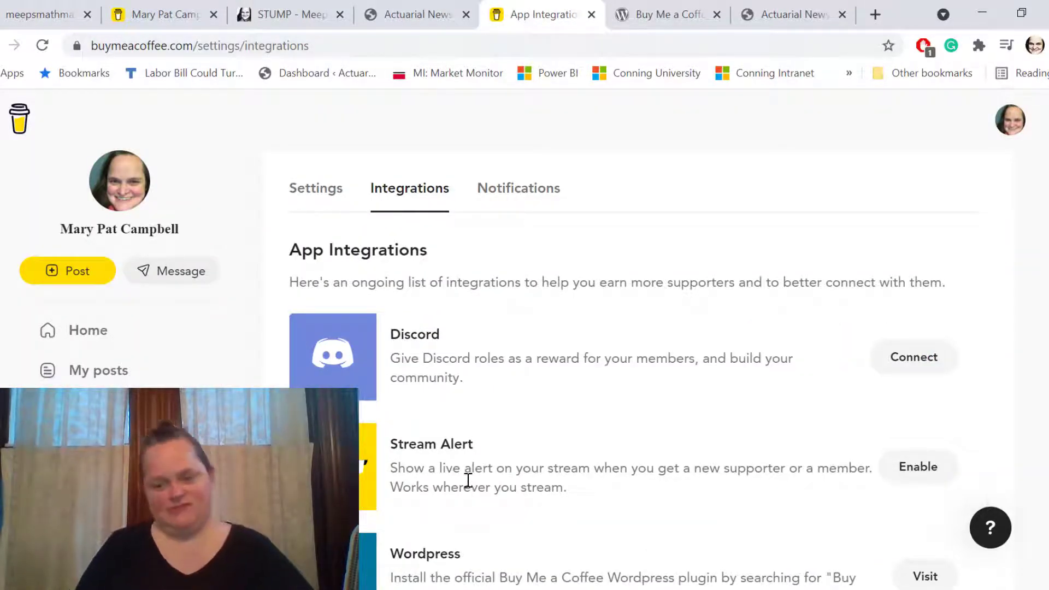
{"action": "scroll", "coordinate": [469, 480], "scroll_direction": "down", "scroll_amount": 2}
{"action": "scroll", "coordinate": [618, 386], "scroll_direction": "down", "scroll_amount": 3}
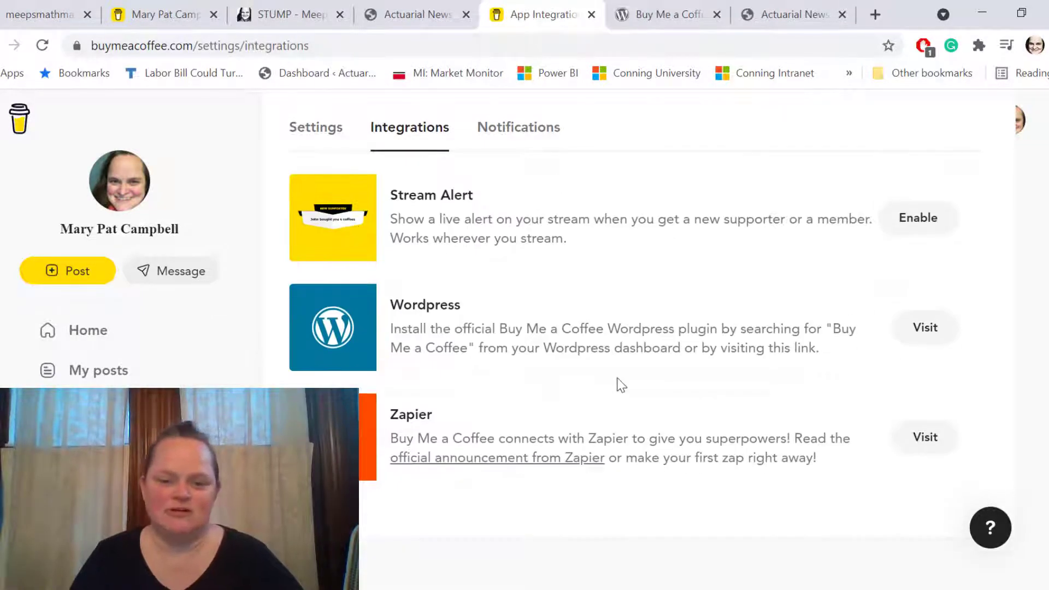
{"action": "scroll", "coordinate": [601, 398], "scroll_direction": "up", "scroll_amount": 5}
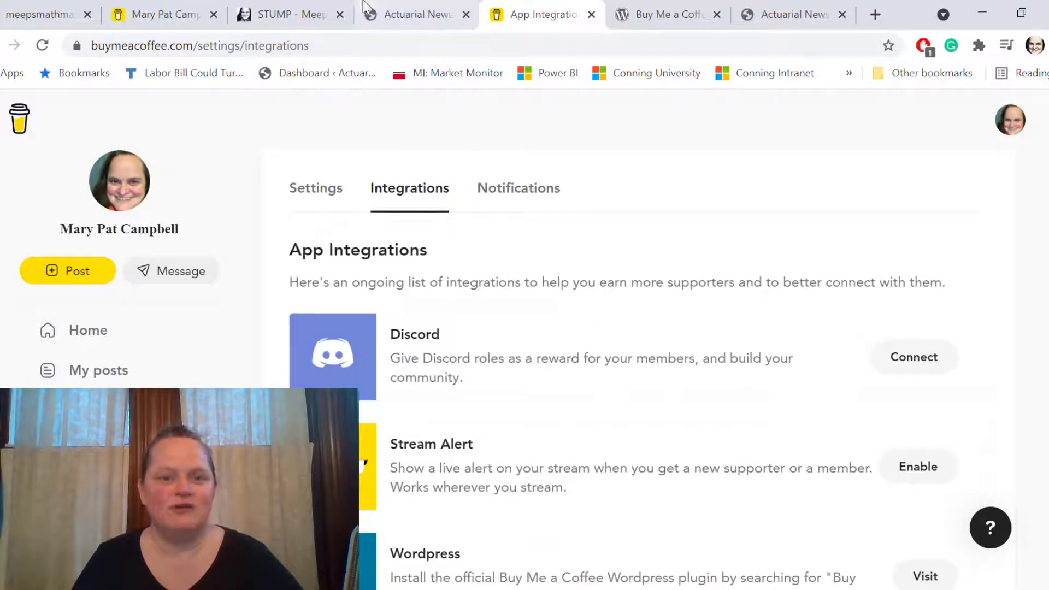
{"action": "left_click", "coordinate": [393, 8]}
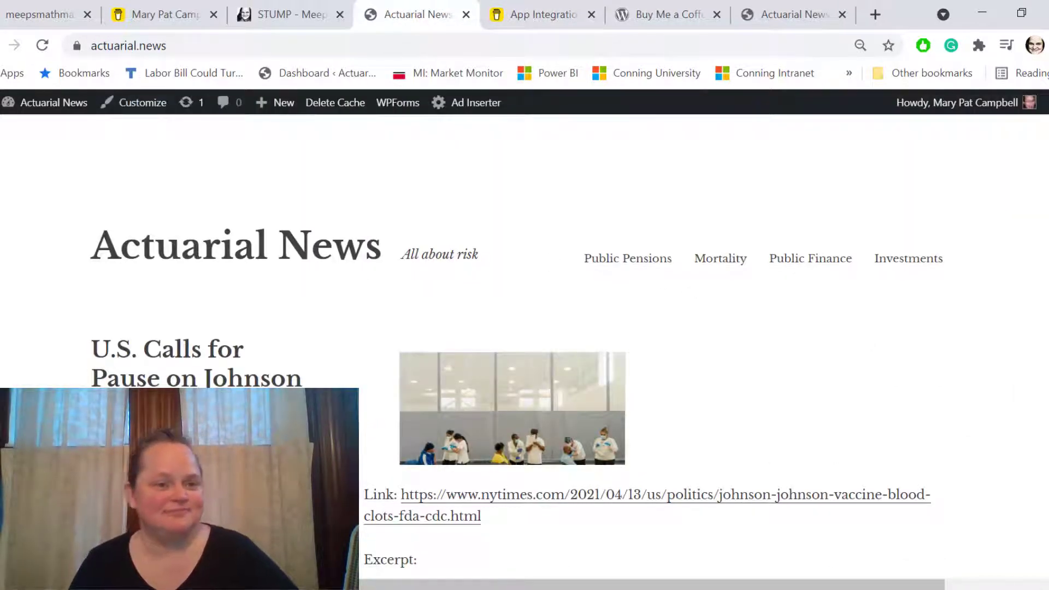
- From the dashboard's Plugins > Add New, search 'buy me a coffee', then install and activate it
{"action": "mouse_move", "coordinate": [24, 104]}
{"action": "left_click", "coordinate": [32, 134]}
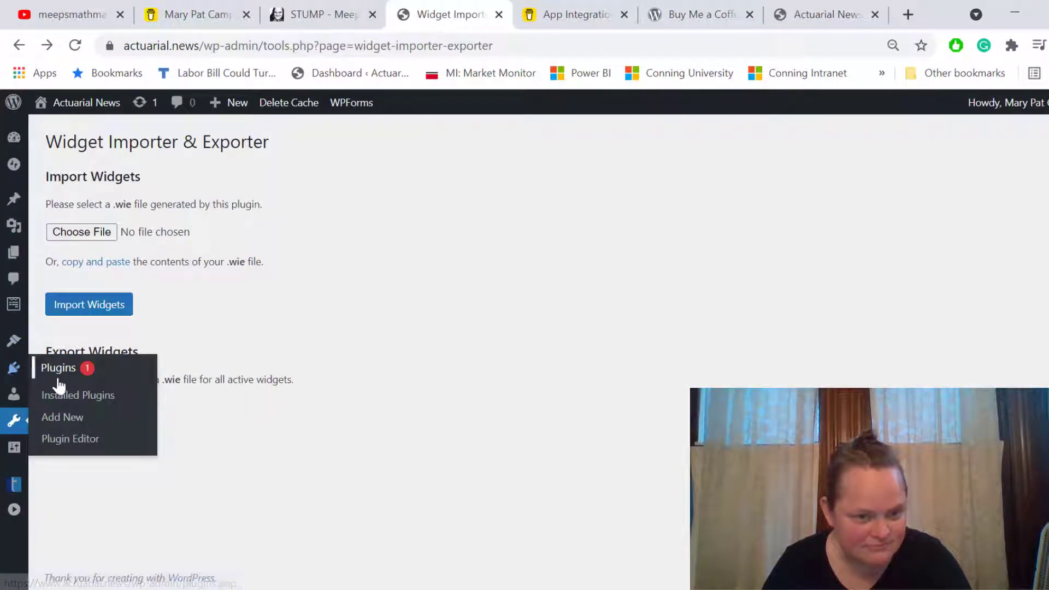
{"action": "left_click", "coordinate": [91, 421]}
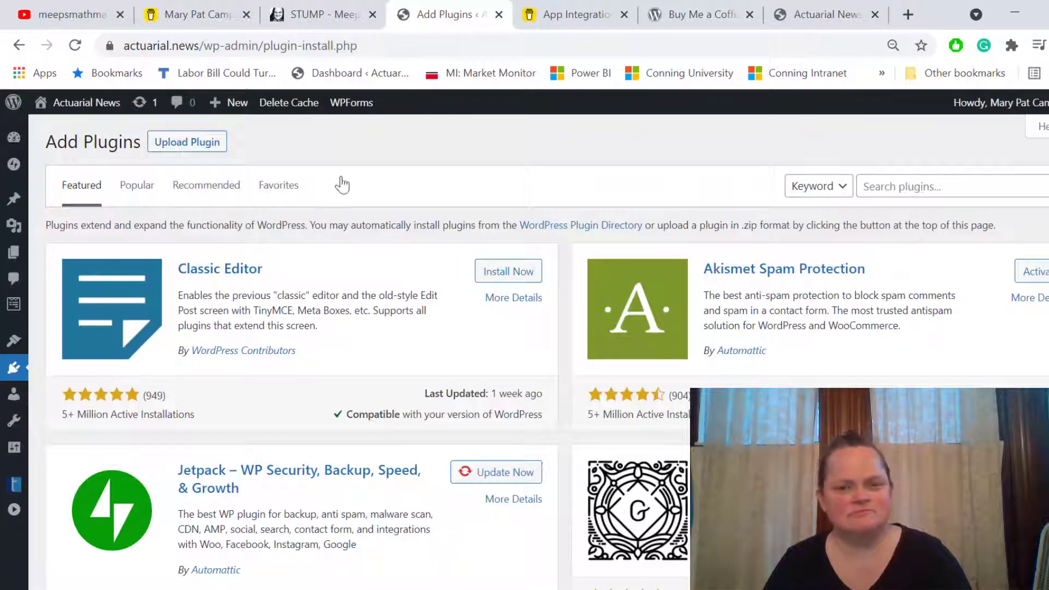
{"action": "left_click", "coordinate": [952, 186]}
{"action": "left_click", "coordinate": [953, 185]}
{"action": "type", "text": "buy me a coffee"}
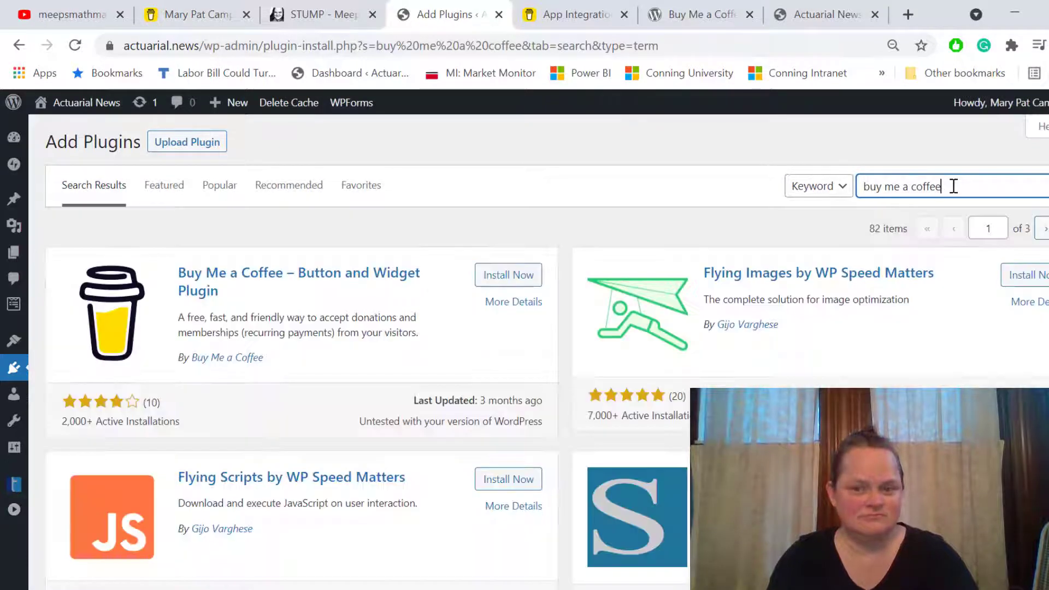
{"action": "left_click", "coordinate": [507, 276]}
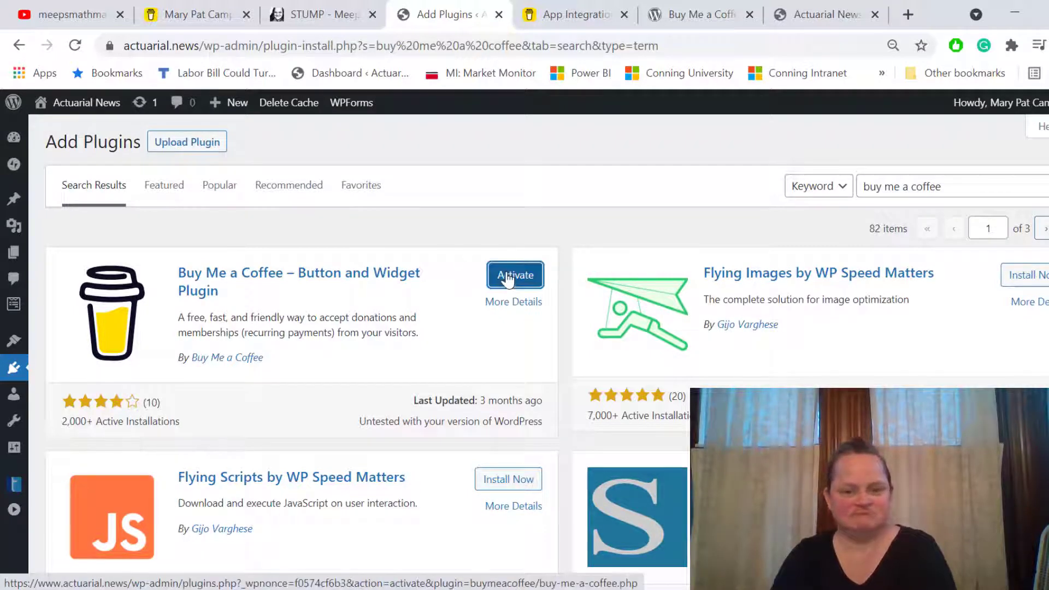
{"action": "left_click", "coordinate": [508, 280]}
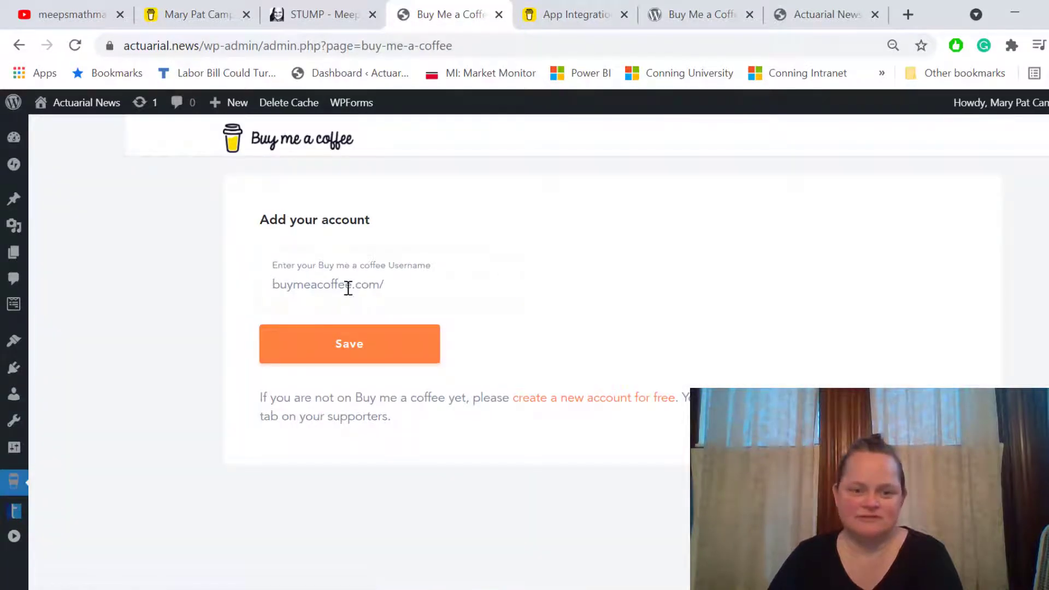
- Copy the username from the buymeacoffee.com profile address into the plugin's username field and save
{"action": "left_click", "coordinate": [413, 282]}
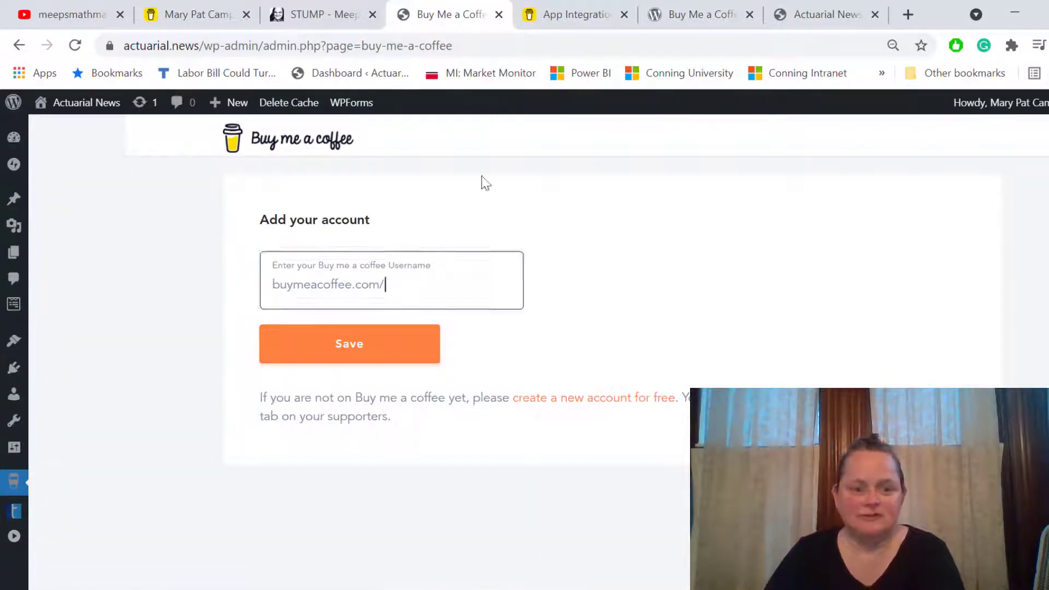
{"action": "left_click", "coordinate": [256, 11]}
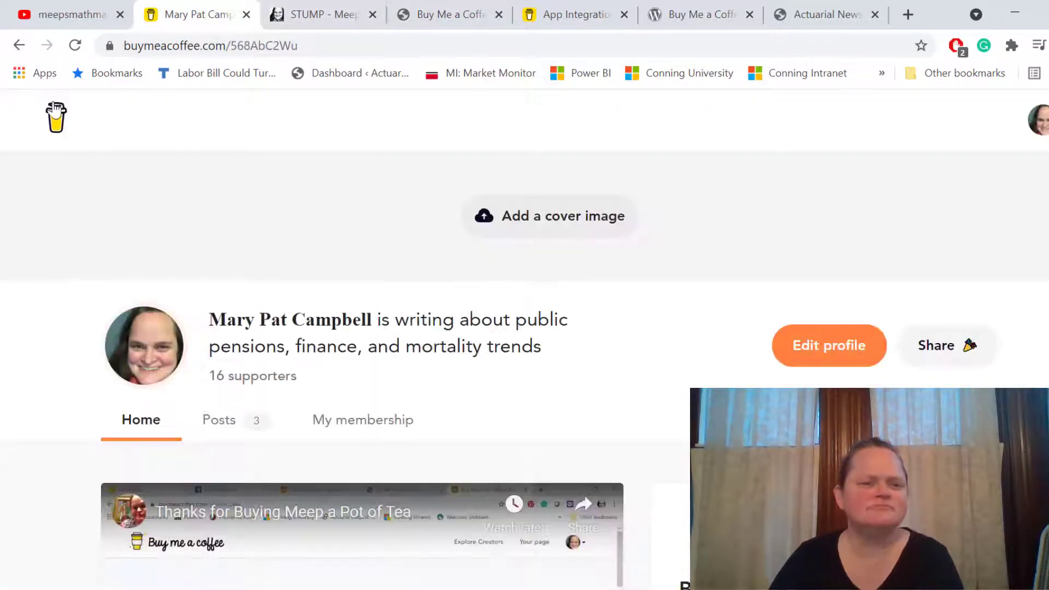
{"action": "left_click", "coordinate": [229, 45]}
{"action": "double_click", "coordinate": [349, 47]}
{"action": "key", "text": "ctrl+c"}
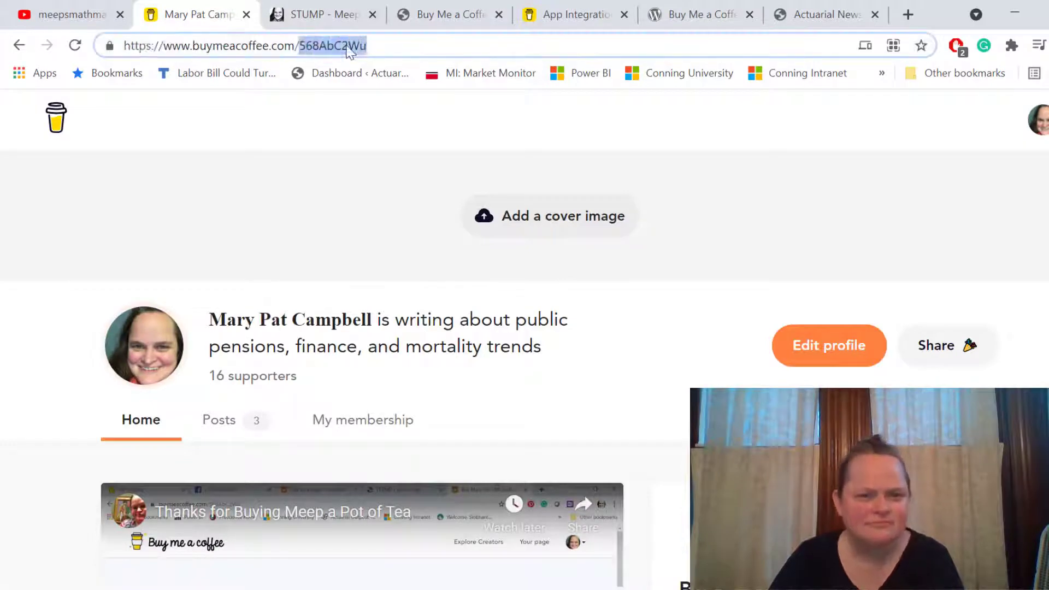
{"action": "left_click", "coordinate": [574, 14]}
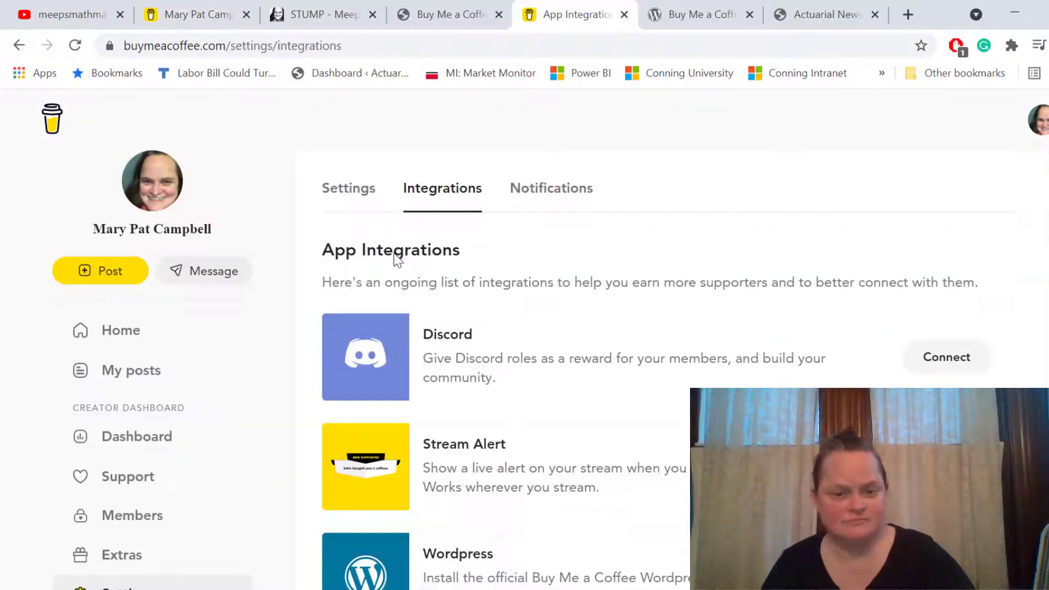
{"action": "left_click", "coordinate": [354, 5]}
{"action": "left_click", "coordinate": [445, 14]}
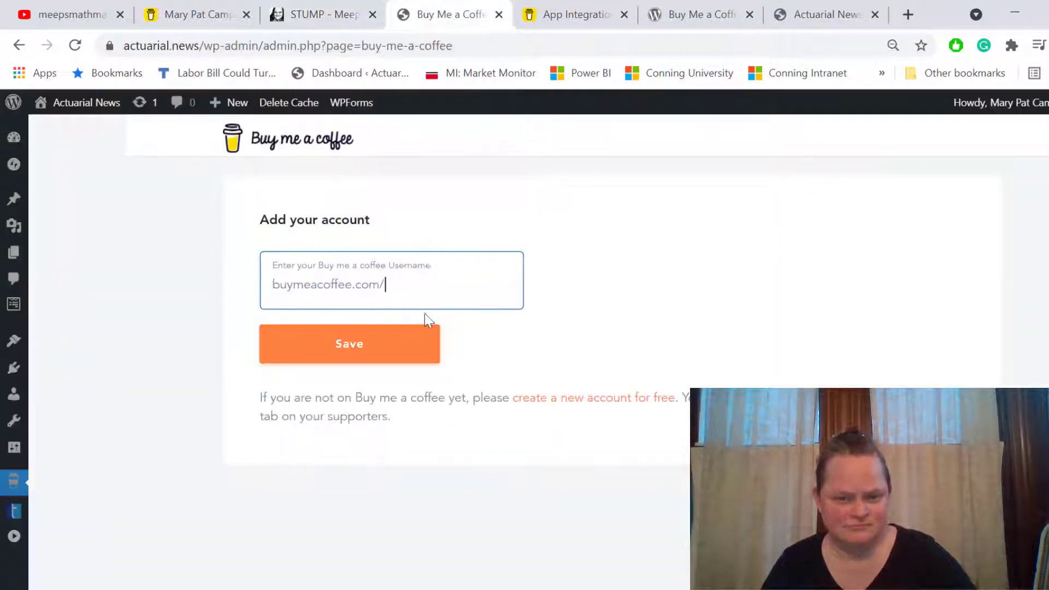
{"action": "key", "text": "ctrl+v"}
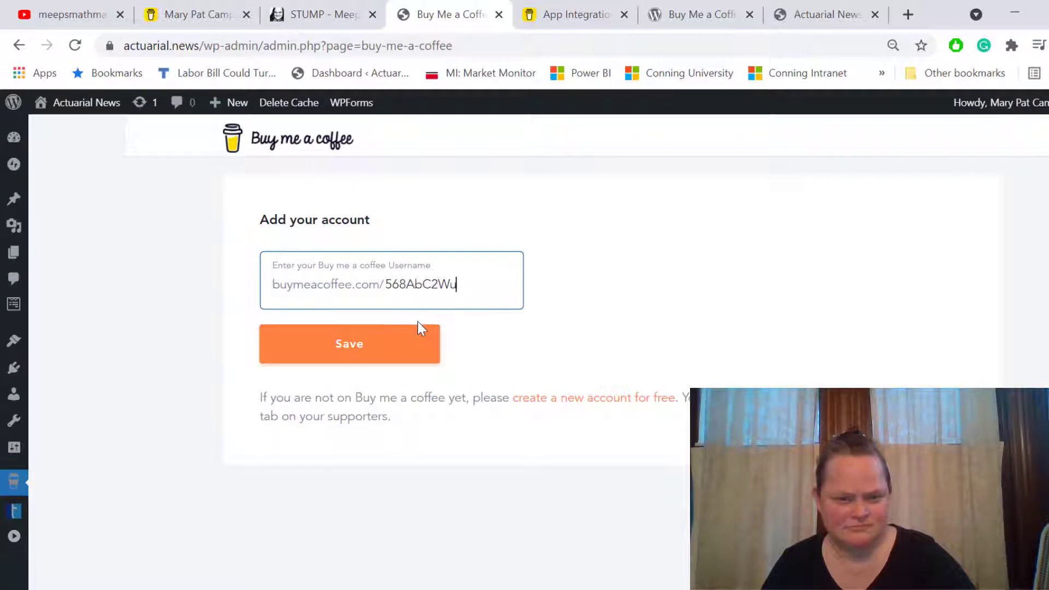
{"action": "left_click", "coordinate": [422, 353]}
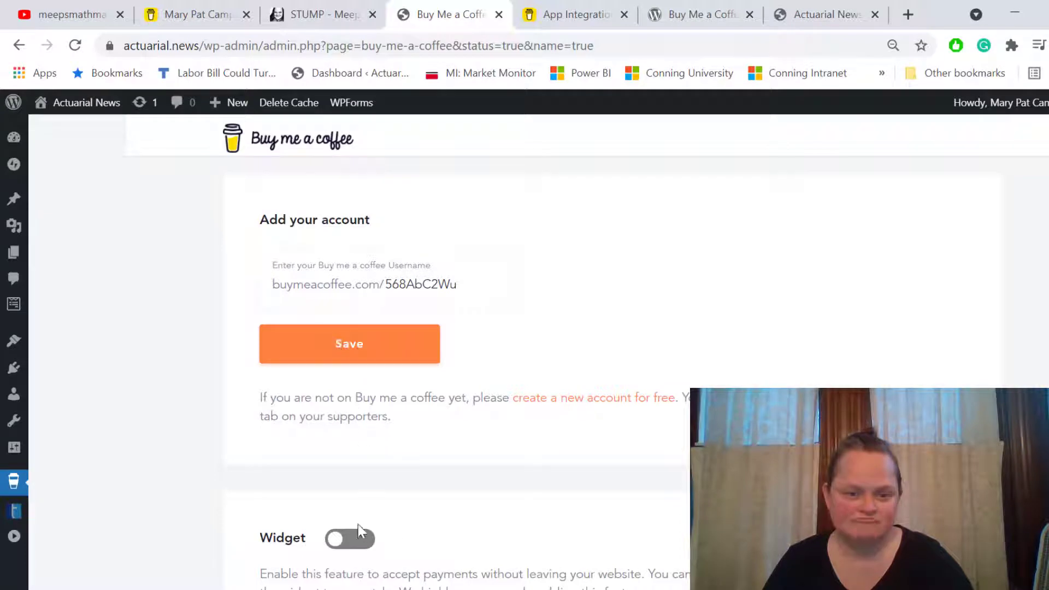
- Switch the Widget toggle on and reload the Actuarial News homepage to show the coffee cup
{"action": "left_click", "coordinate": [365, 544]}
{"action": "scroll", "coordinate": [650, 549], "scroll_direction": "down", "scroll_amount": 5}
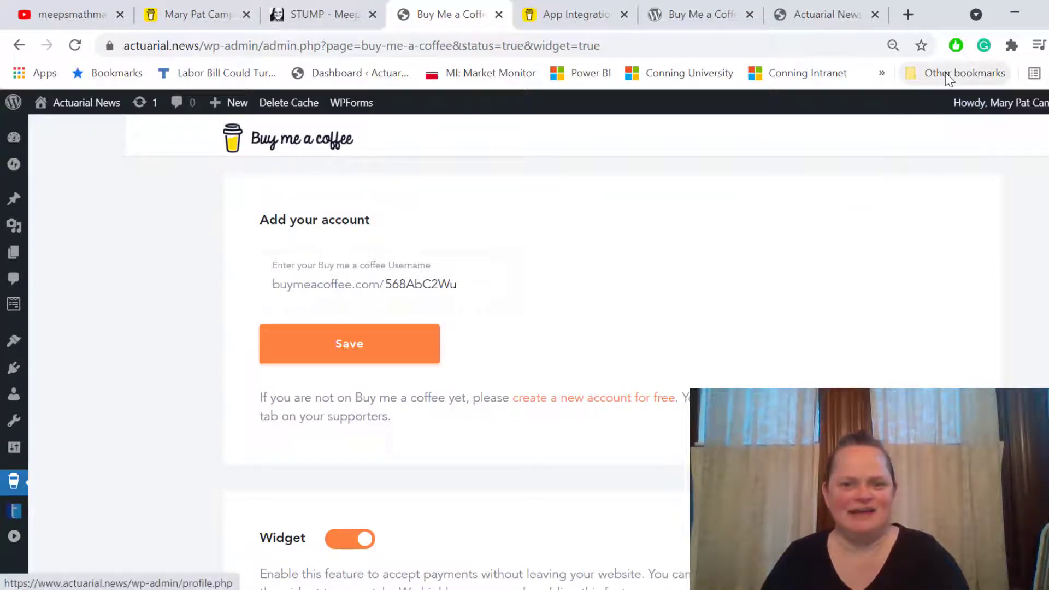
{"action": "left_click", "coordinate": [845, 23]}
{"action": "key", "text": "F5"}
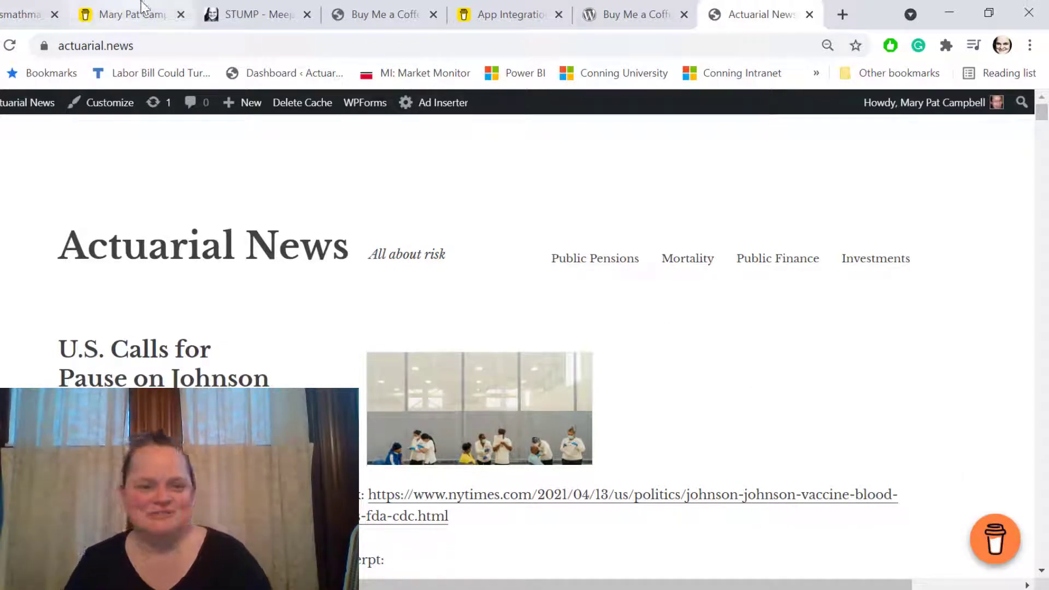
- Cycle through the plugin, Substack and profile tabs, then load stump.marypat.org in the address bar
{"action": "left_click", "coordinate": [376, 13]}
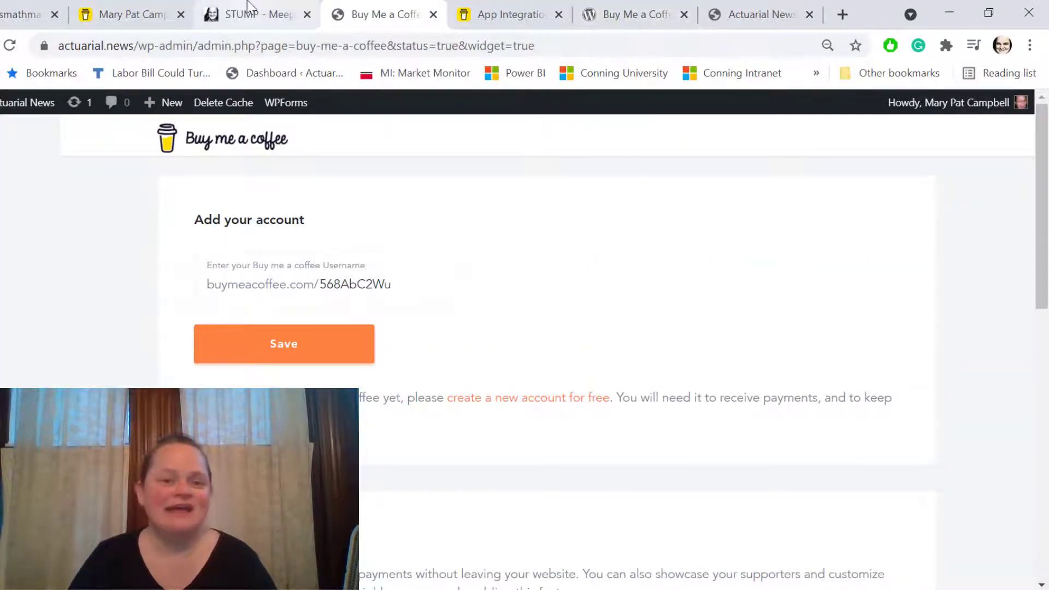
{"action": "left_click", "coordinate": [249, 19]}
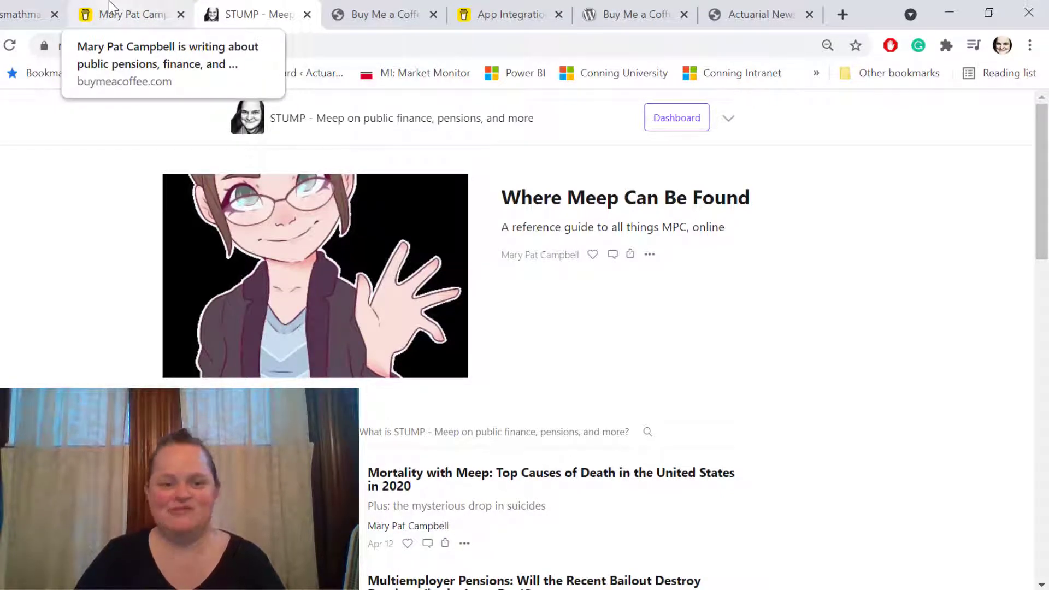
{"action": "left_click", "coordinate": [150, 9]}
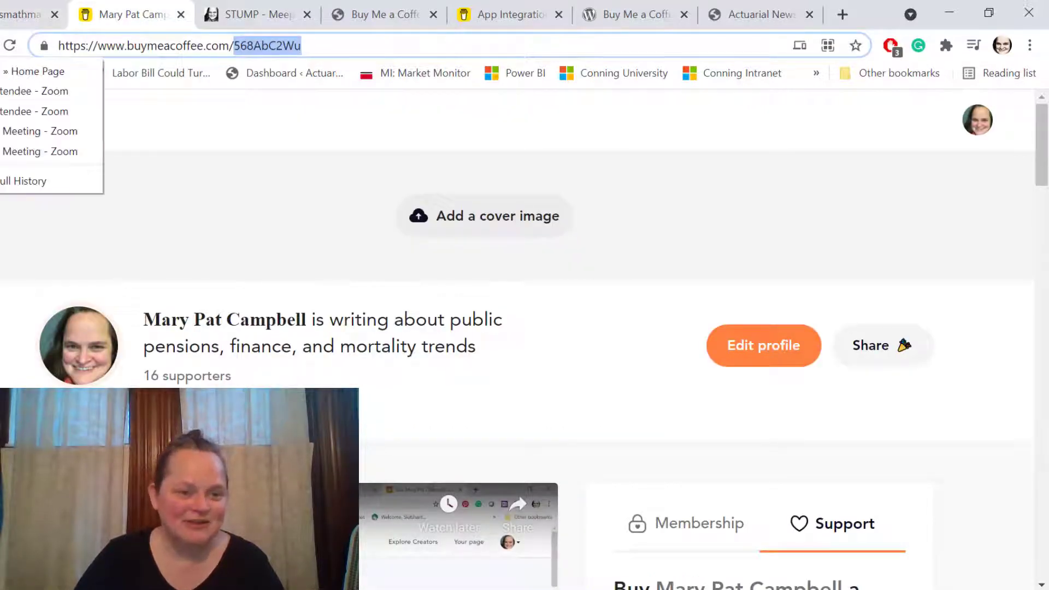
{"action": "key", "text": "Return"}
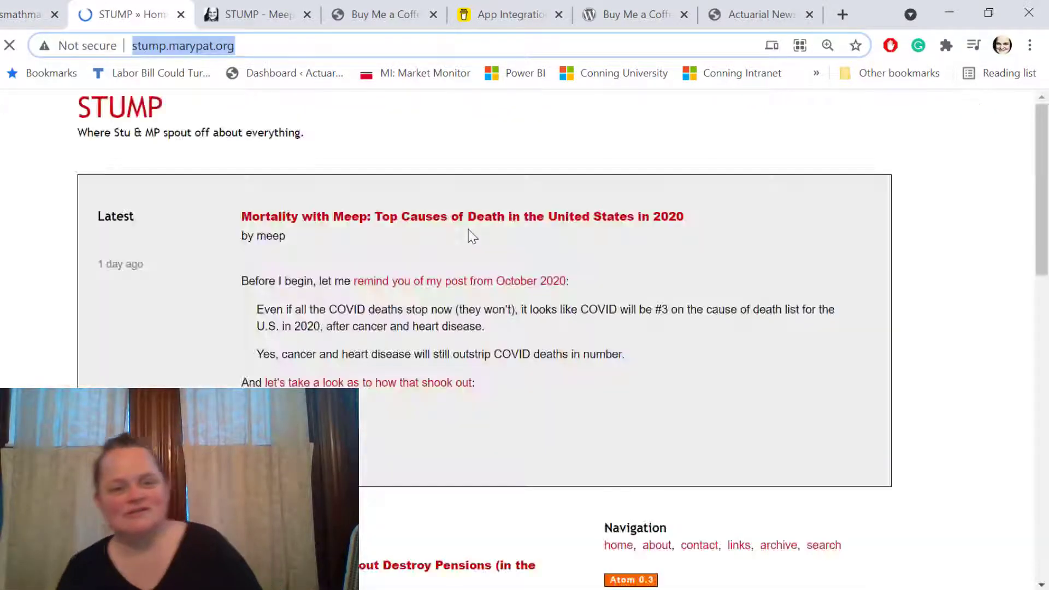
- Scroll to the top of STUMP's home page and open the latest post on 2020 U.S. causes of death
{"action": "scroll", "coordinate": [509, 357], "scroll_direction": "up", "scroll_amount": 3}
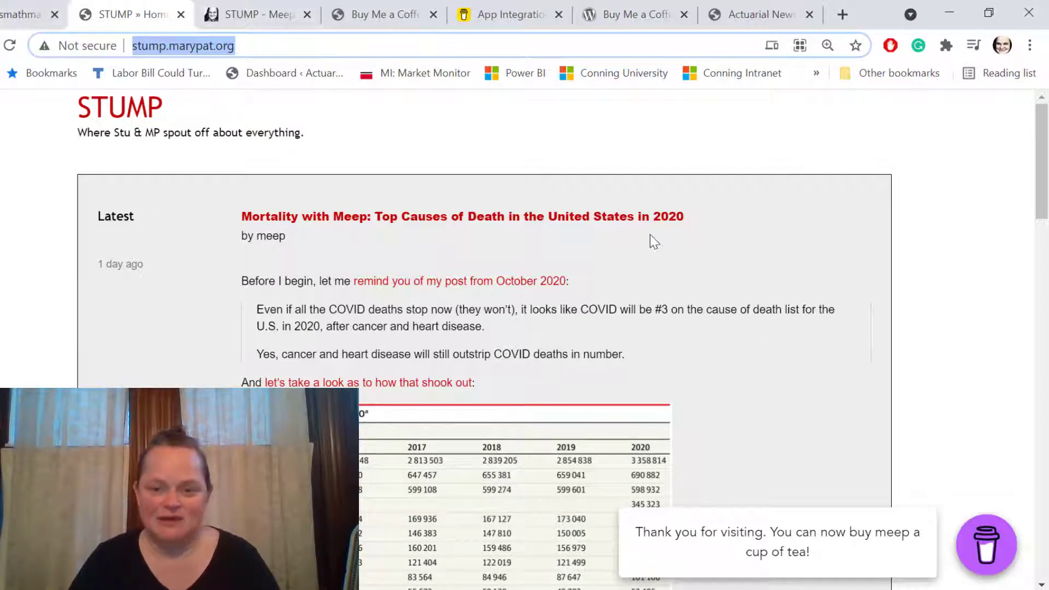
{"action": "left_click", "coordinate": [638, 217]}
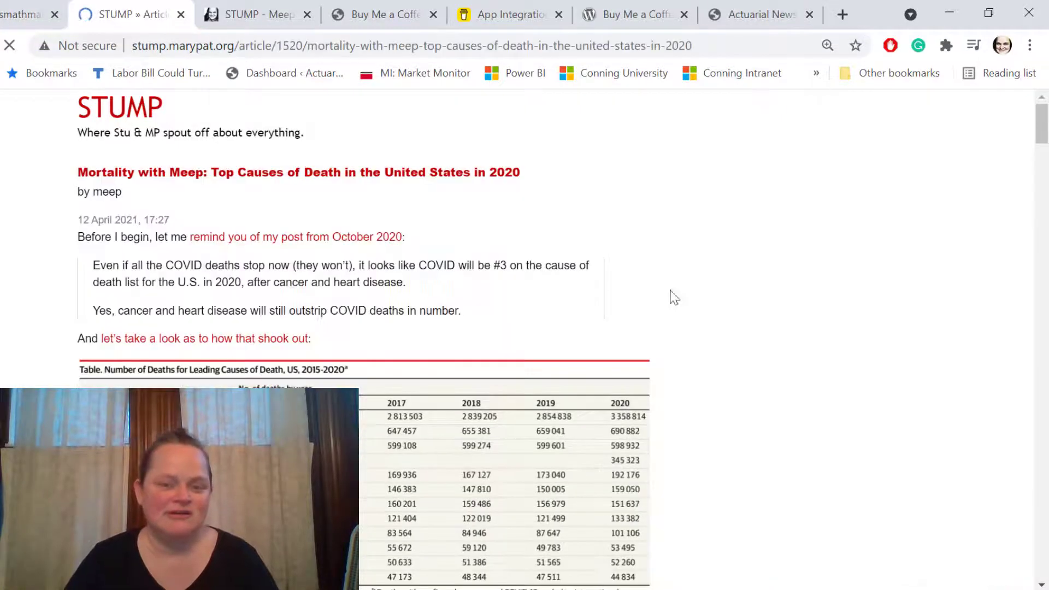
{"action": "scroll", "coordinate": [672, 297], "scroll_direction": "down", "scroll_amount": 20}
{"action": "scroll", "coordinate": [627, 311], "scroll_direction": "down", "scroll_amount": 7}
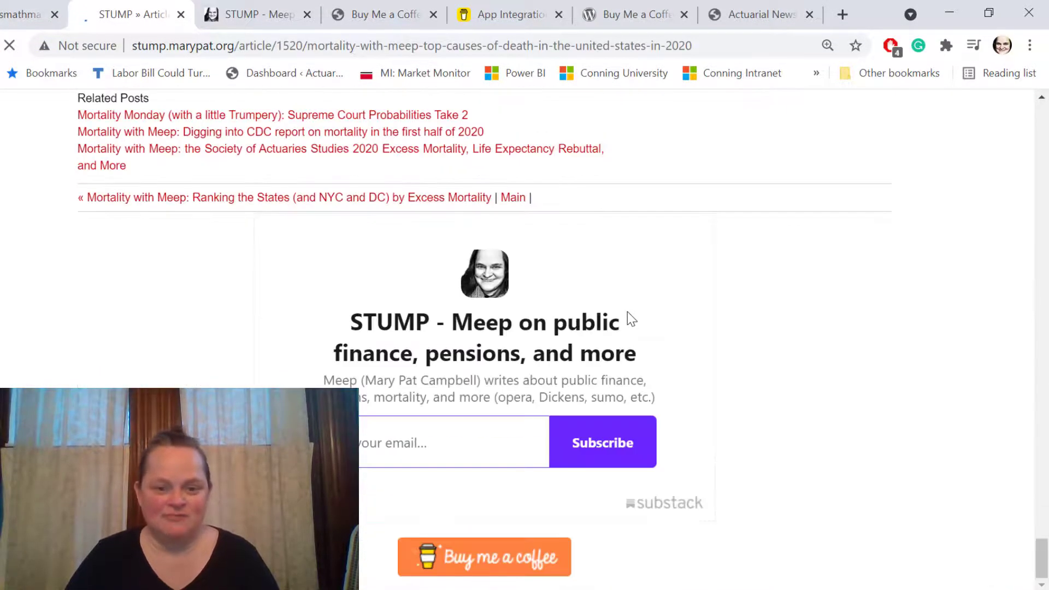